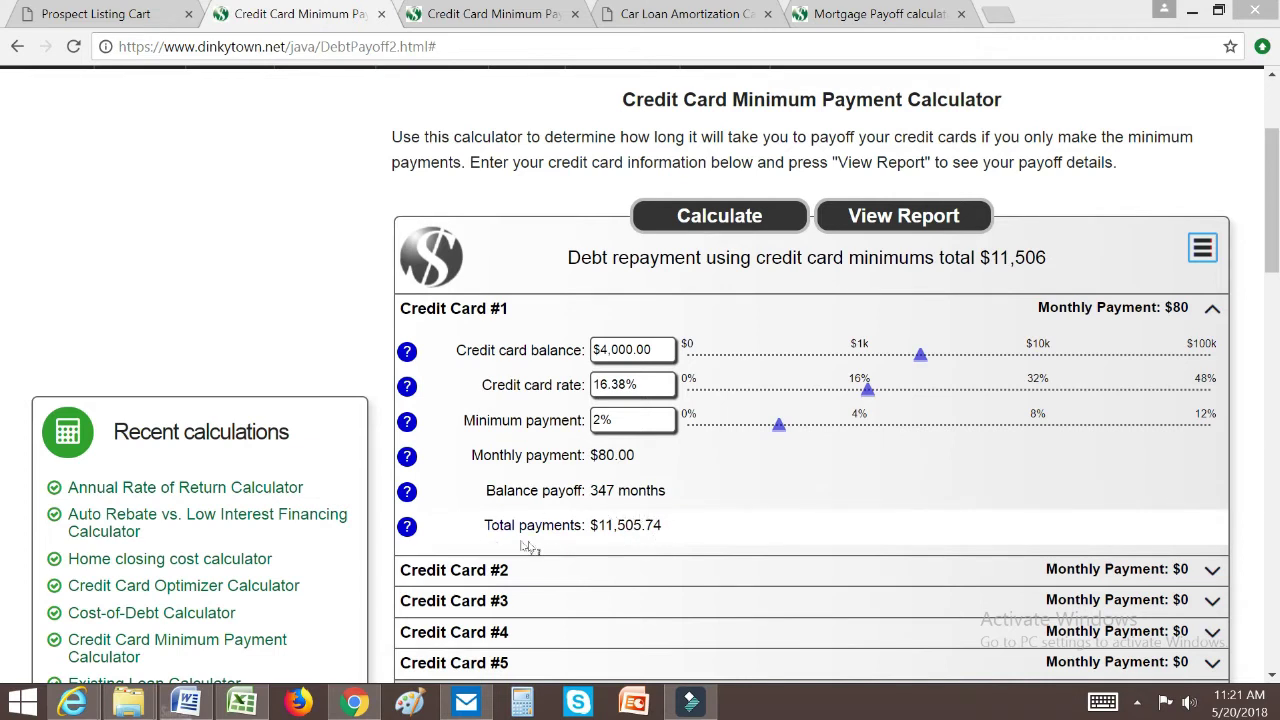
Open the payoff report for the single $4,000 credit card and review its payoff chart and Debt Summary.
left_click(906, 236)
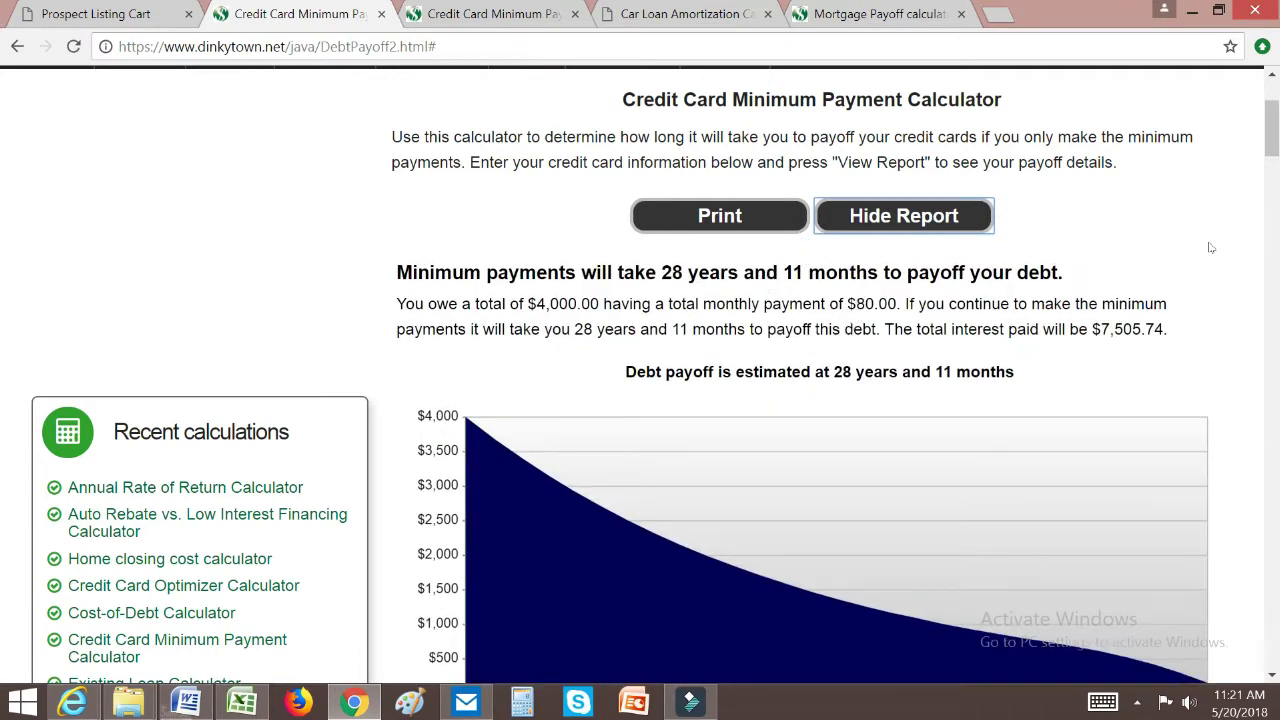
scroll(1207, 247, "down", 1)
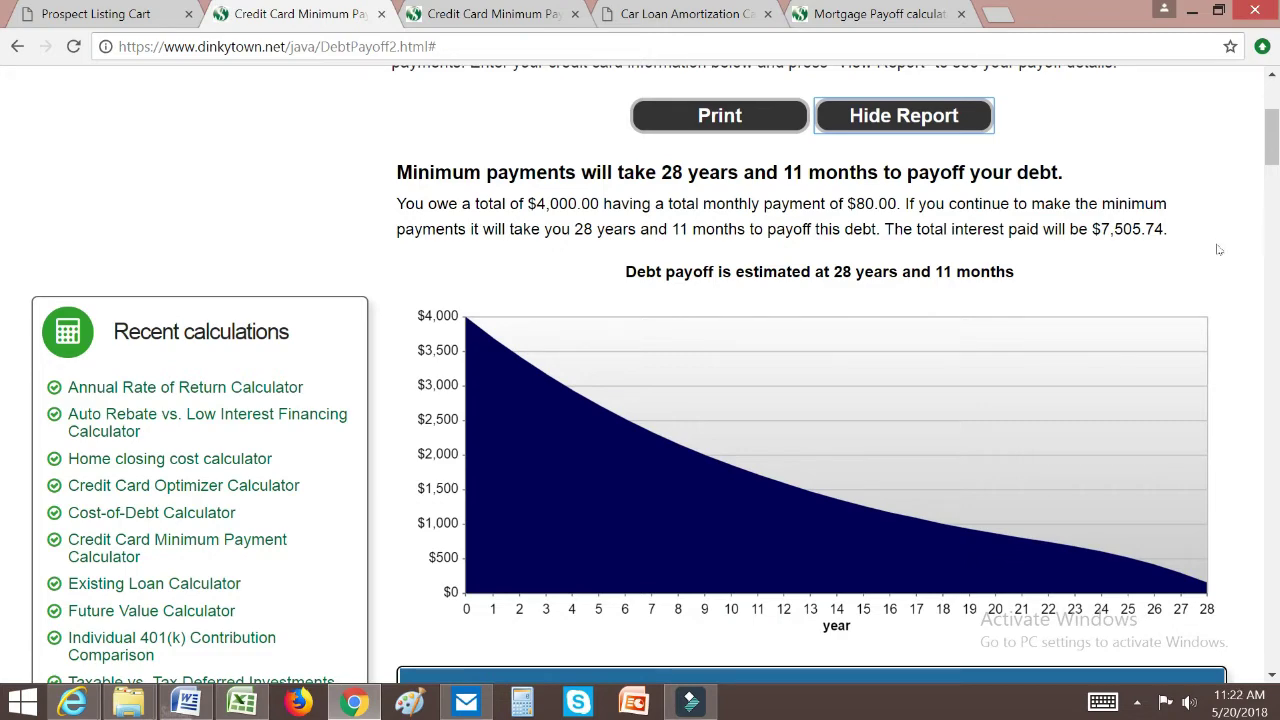
scroll(1217, 246, "down", 1)
scroll(1222, 240, "up", 1)
scroll(1224, 232, "down", 1)
scroll(1224, 232, "down", 3)
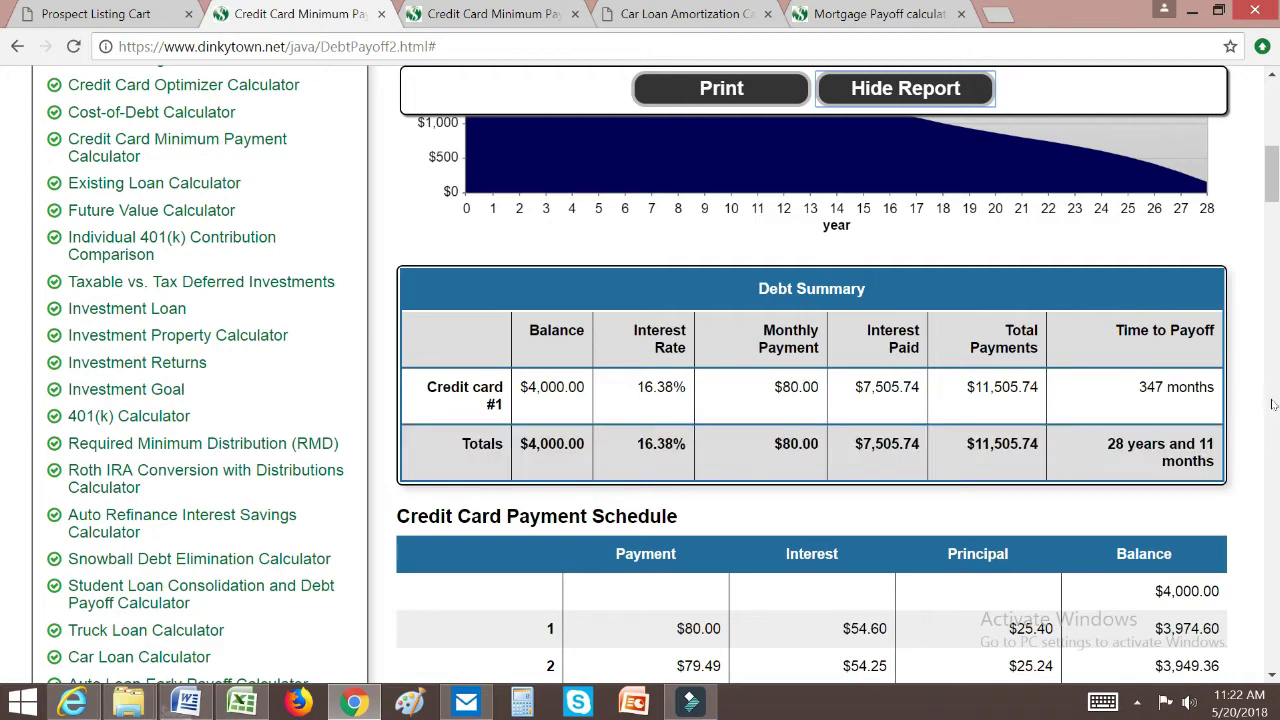
Examine the Credit Card Payment Schedule through payment 120, comparing the interest and principal portions of the monthly payments.
scroll(1264, 400, "down", 2)
scroll(1264, 397, "down", 2)
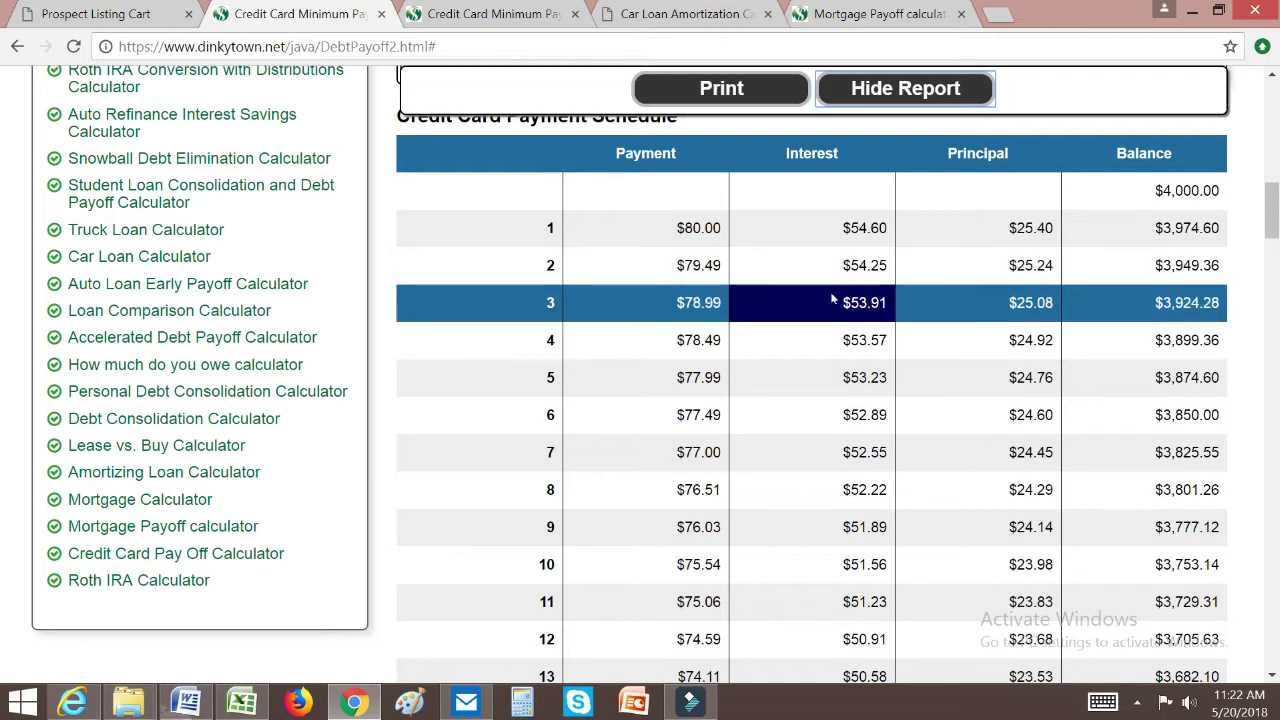
scroll(824, 302, "down", 2)
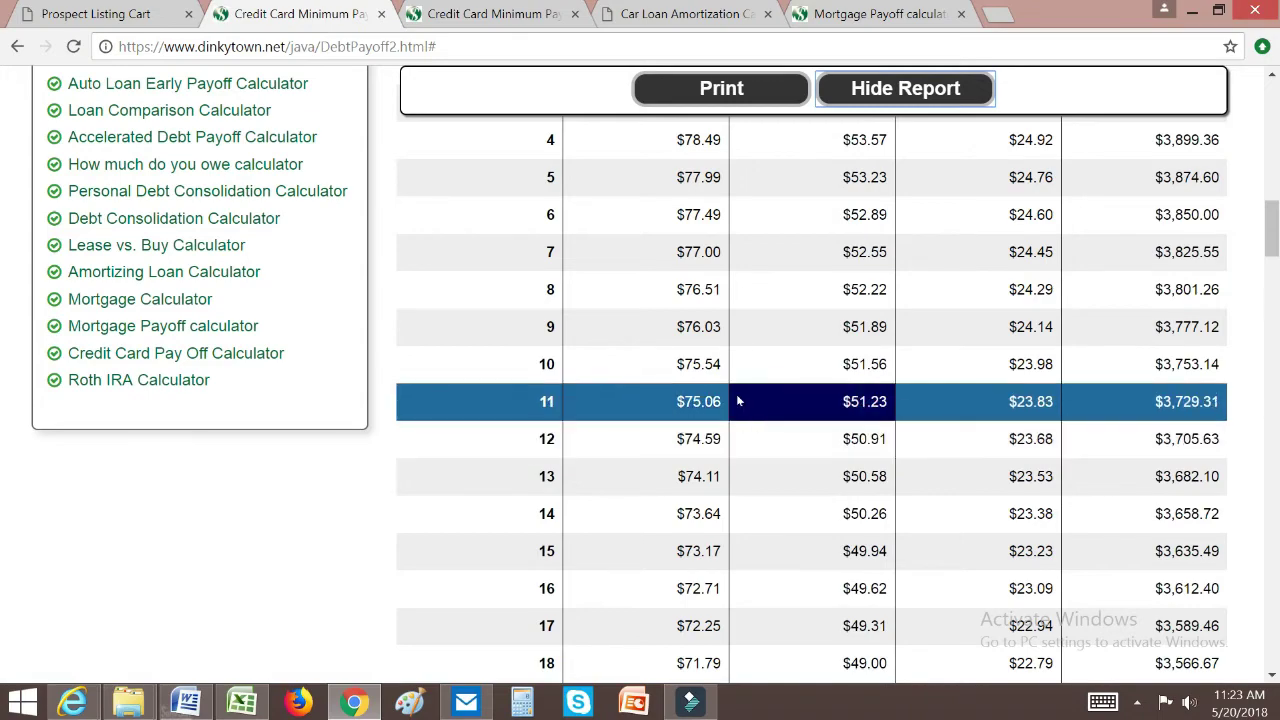
scroll(745, 398, "down", 6)
scroll(748, 400, "down", 18)
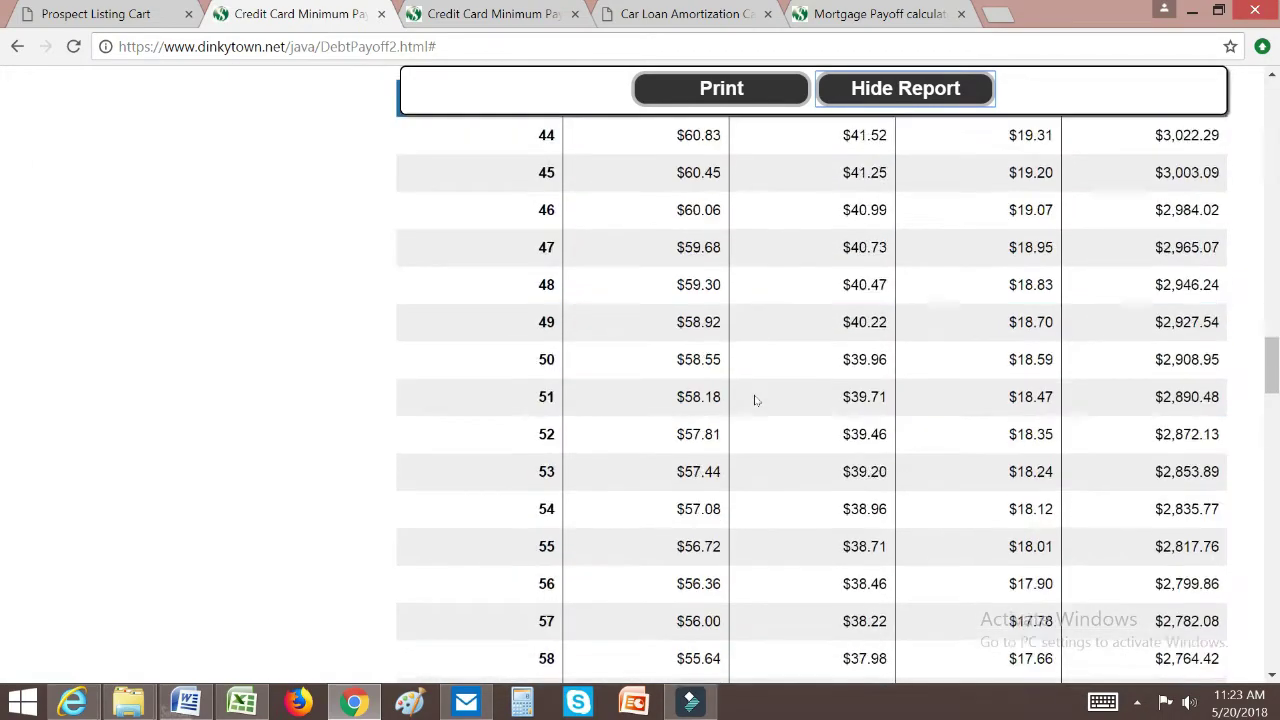
scroll(764, 404, "down", 16)
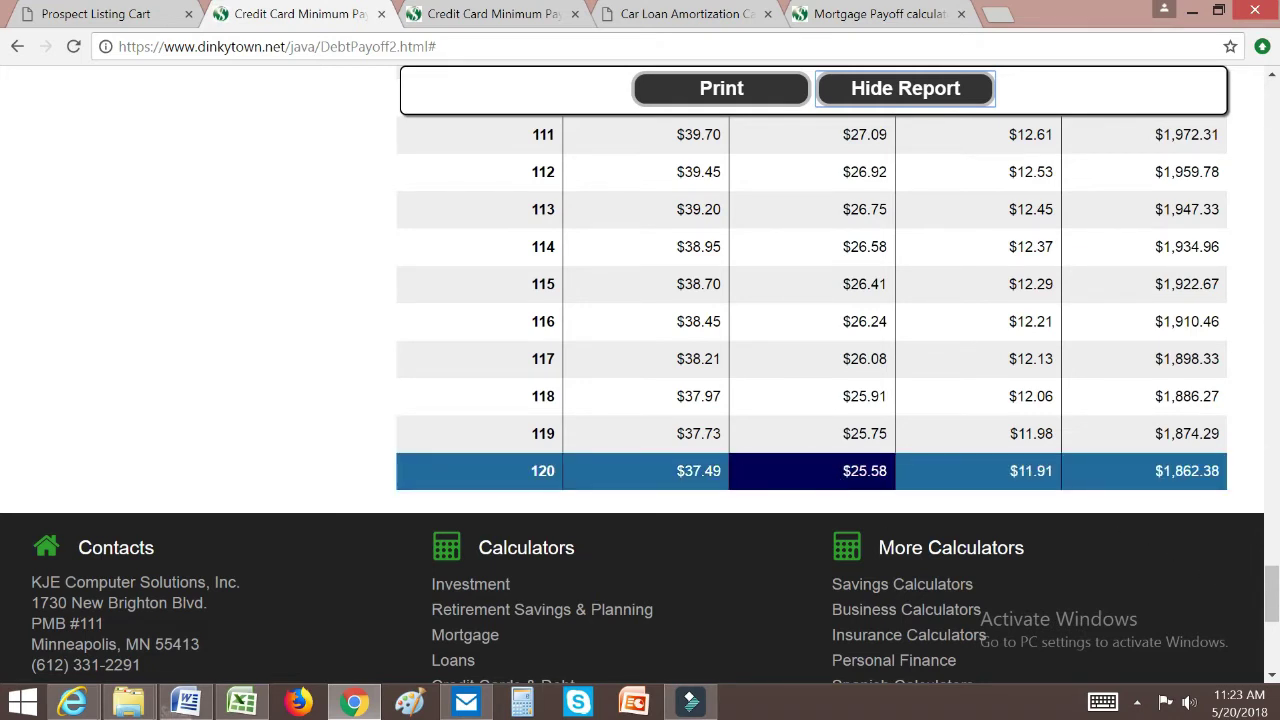
left_click_drag(1272, 590, 1272, 192)
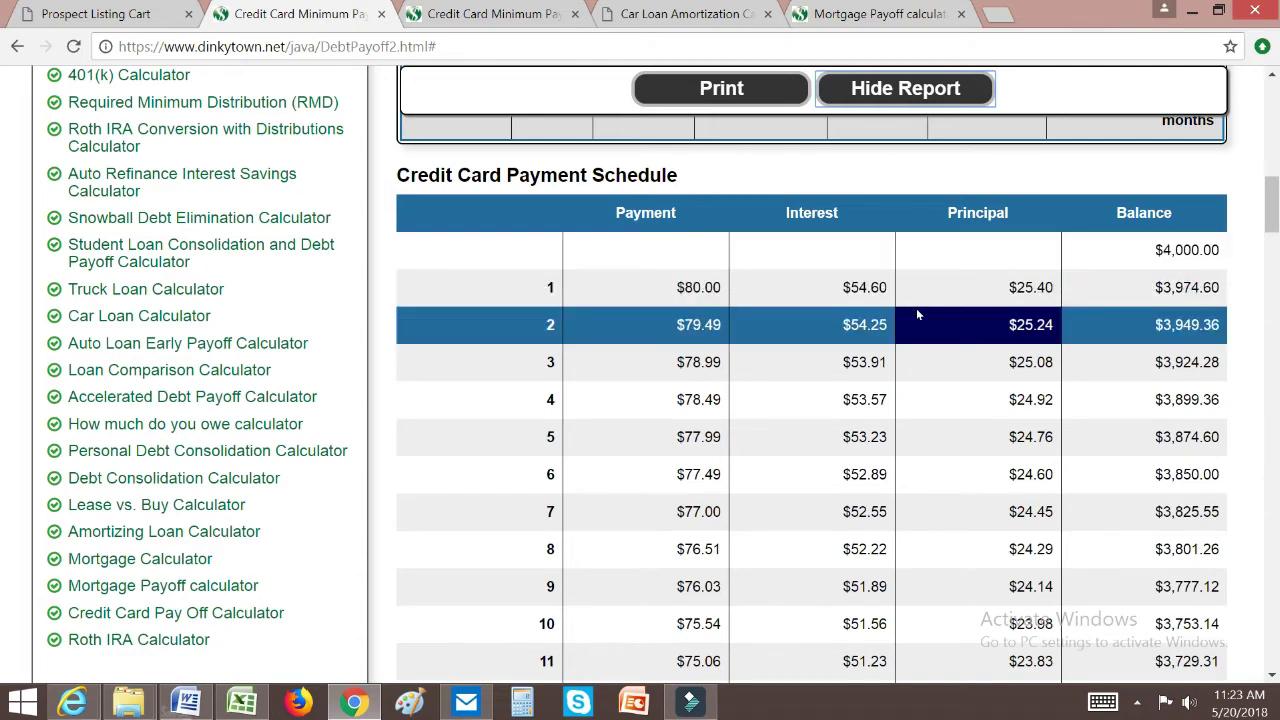
scroll(914, 318, "down", 2)
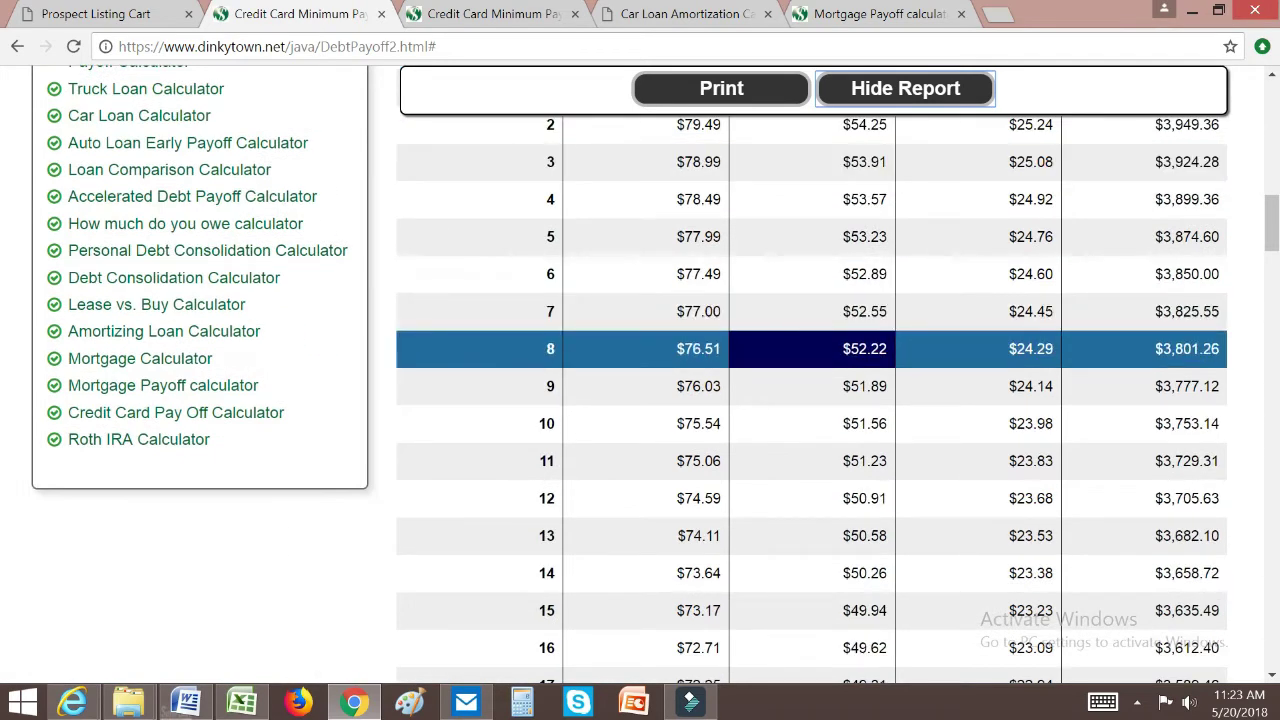
scroll(850, 400, "up", 3)
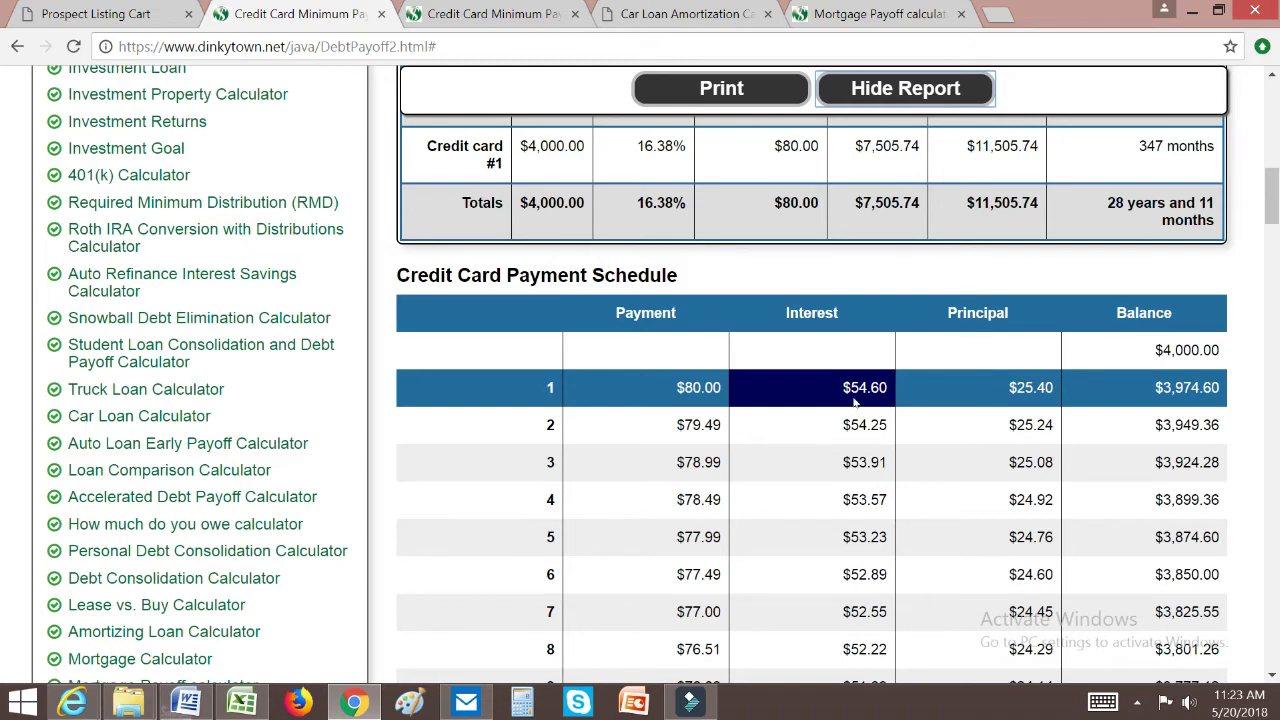
scroll(855, 402, "up", 2)
scroll(855, 402, "up", 6)
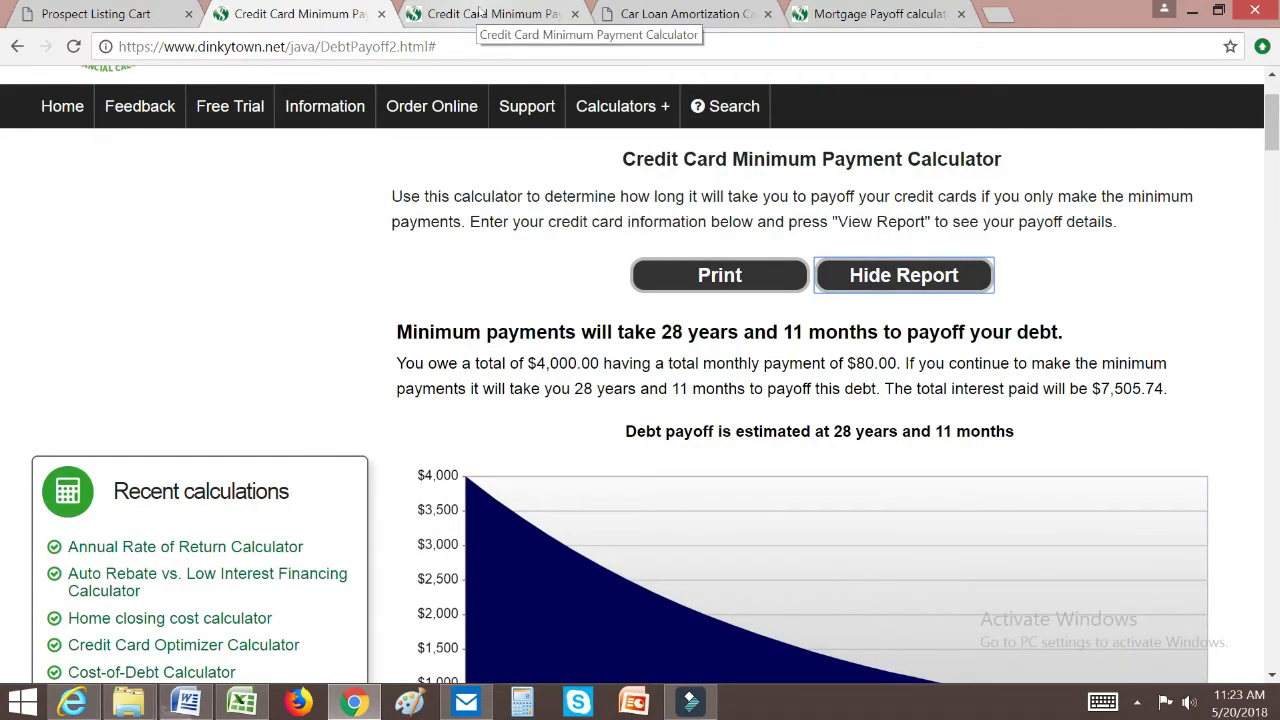
Switch to the second minimum payment calculator and review the four-card report's payoff chart, Debt Summary and first scheduled payments.
left_click(476, 12)
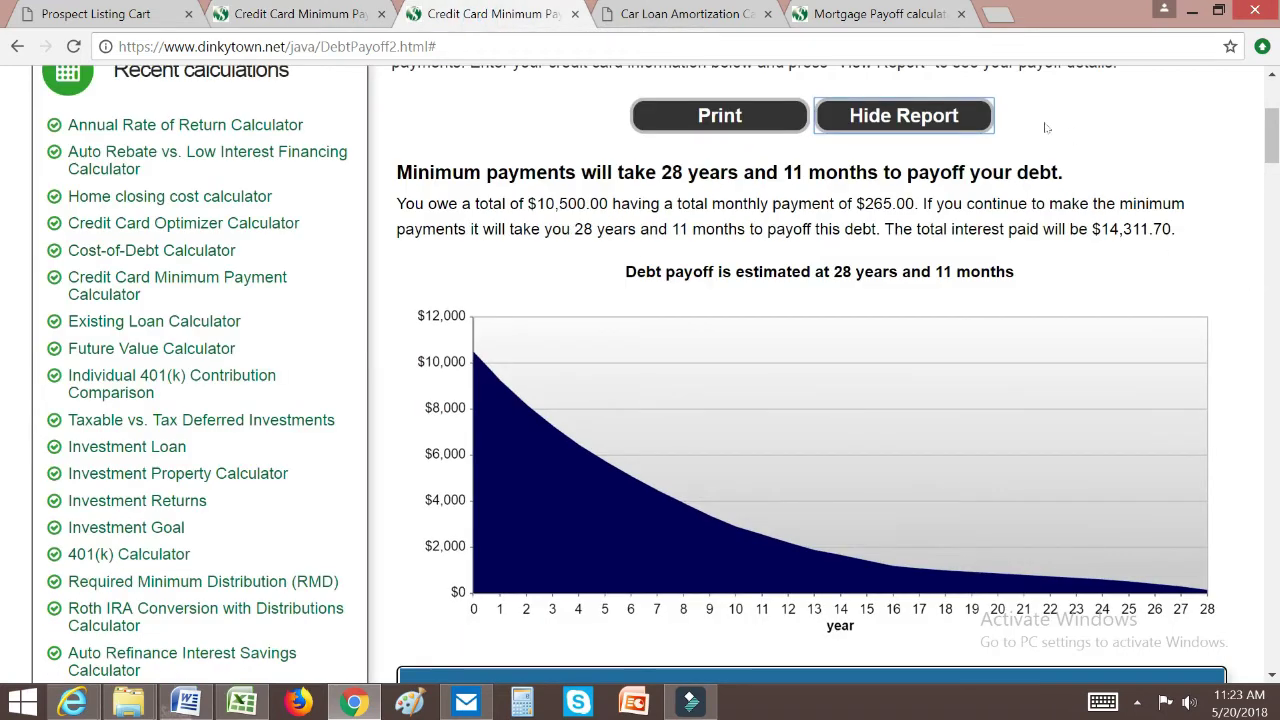
scroll(1270, 215, "down", 1)
scroll(1270, 215, "down", 4)
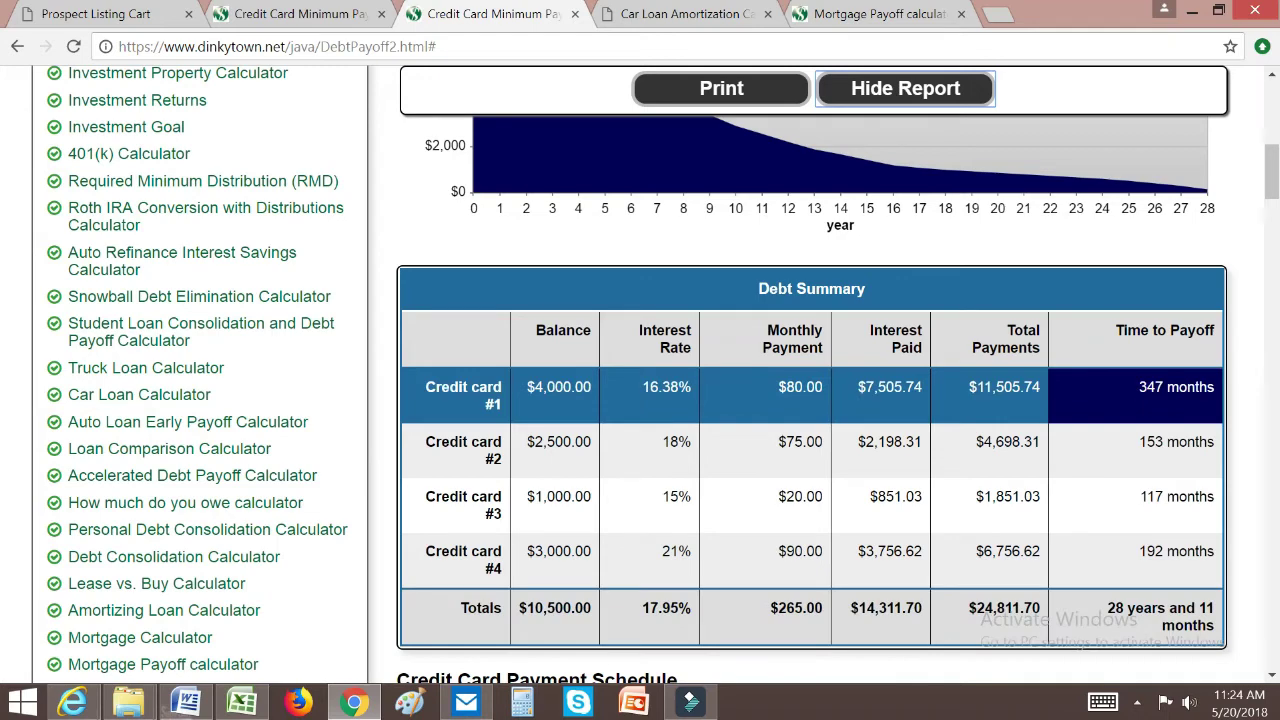
scroll(1160, 430, "down", 4)
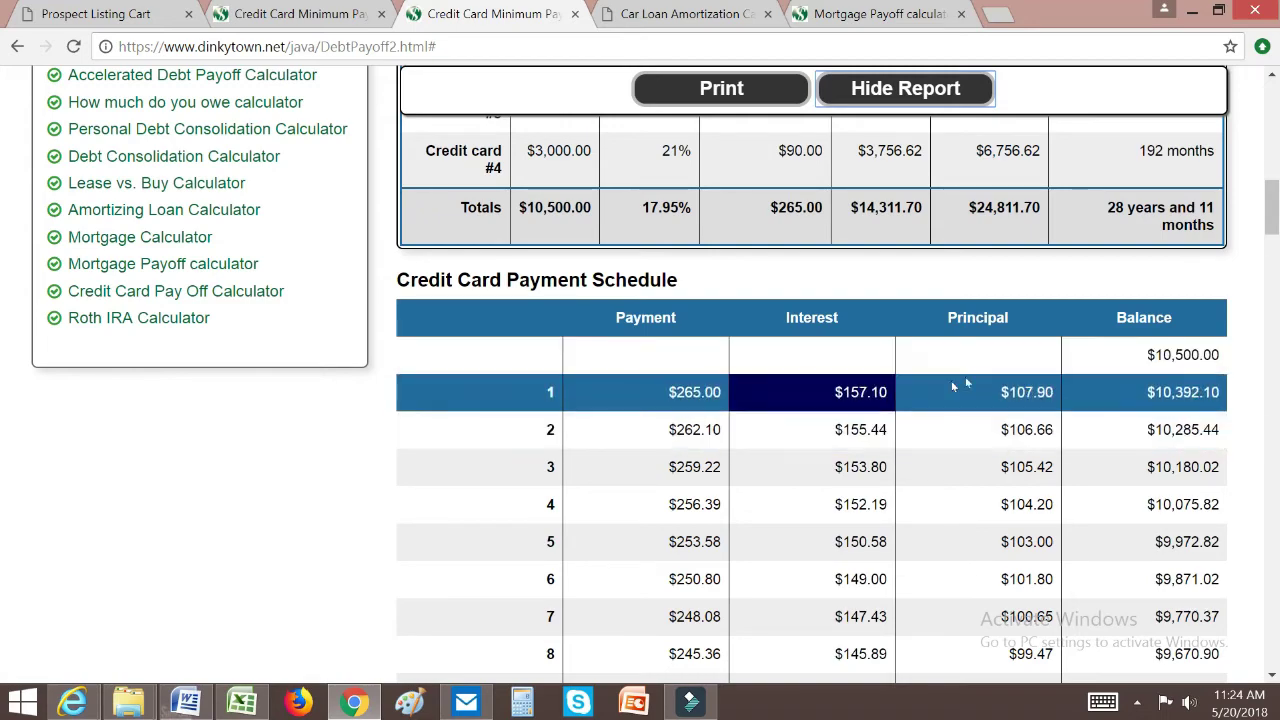
scroll(952, 387, "up", 5)
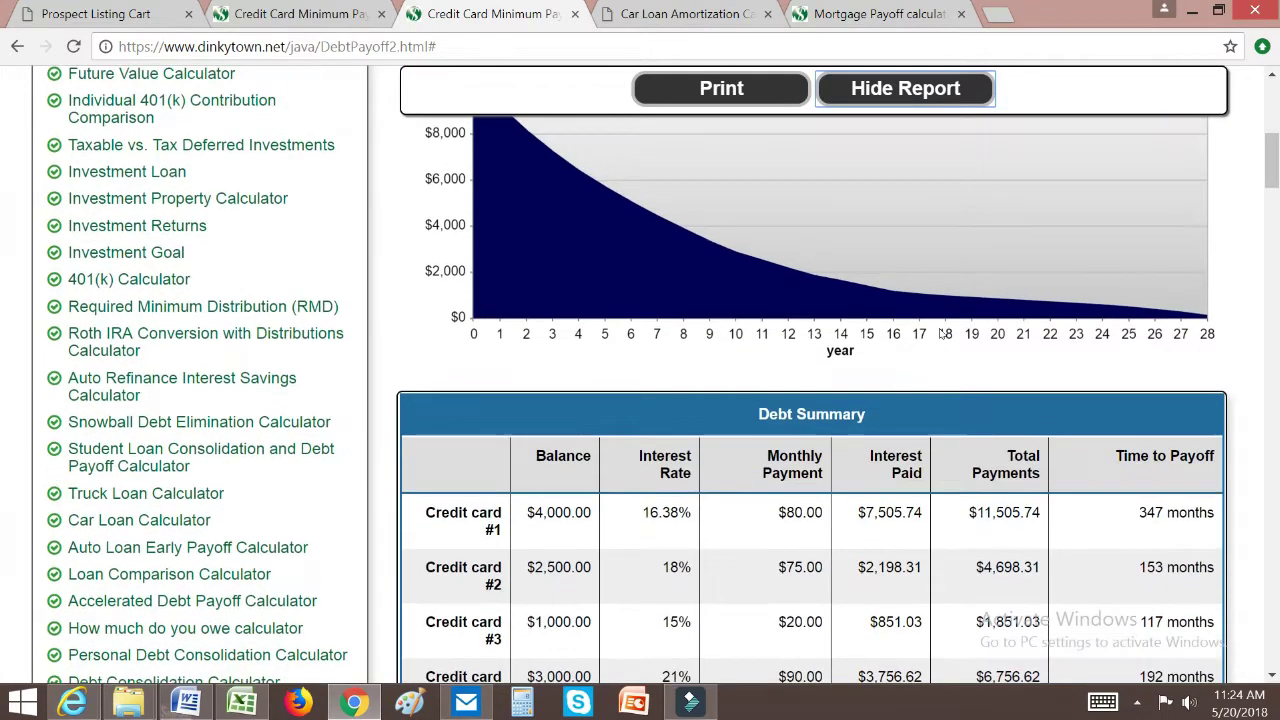
scroll(930, 310, "up", 3)
Hide the four-card report and set Credit Card #1's minimum payment to 3%.
left_click(908, 115)
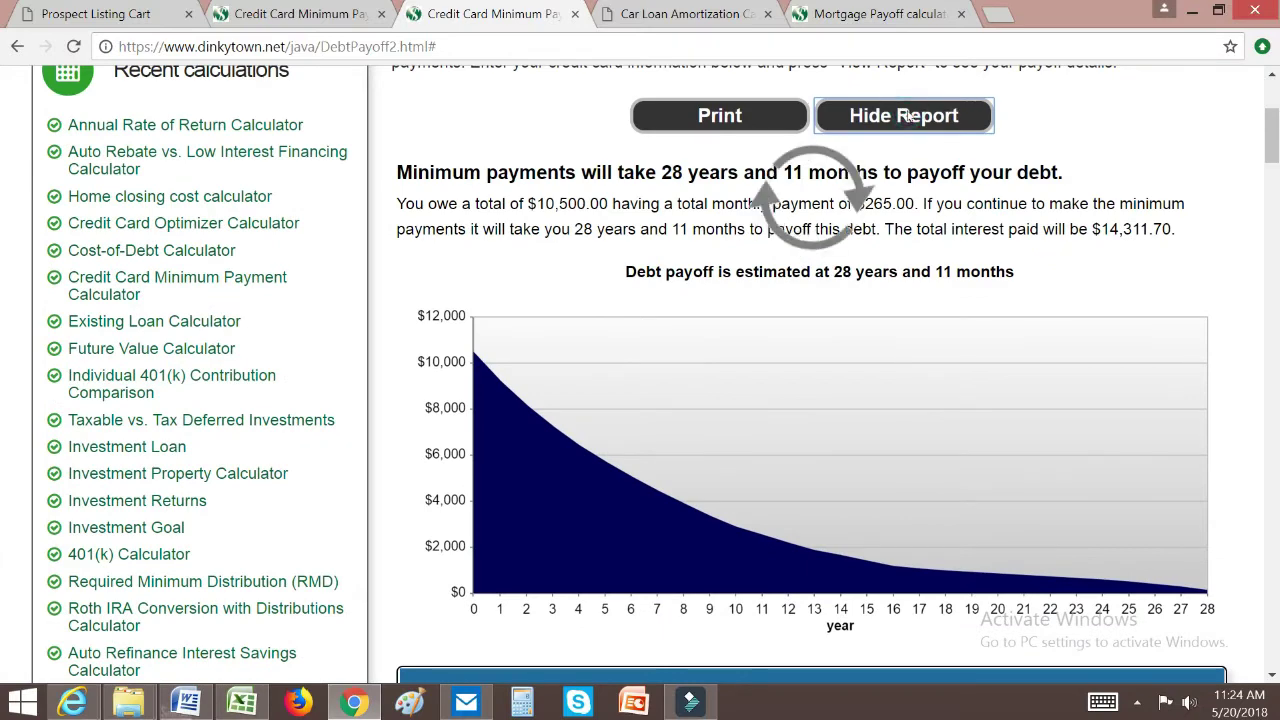
scroll(640, 305, "down", 1)
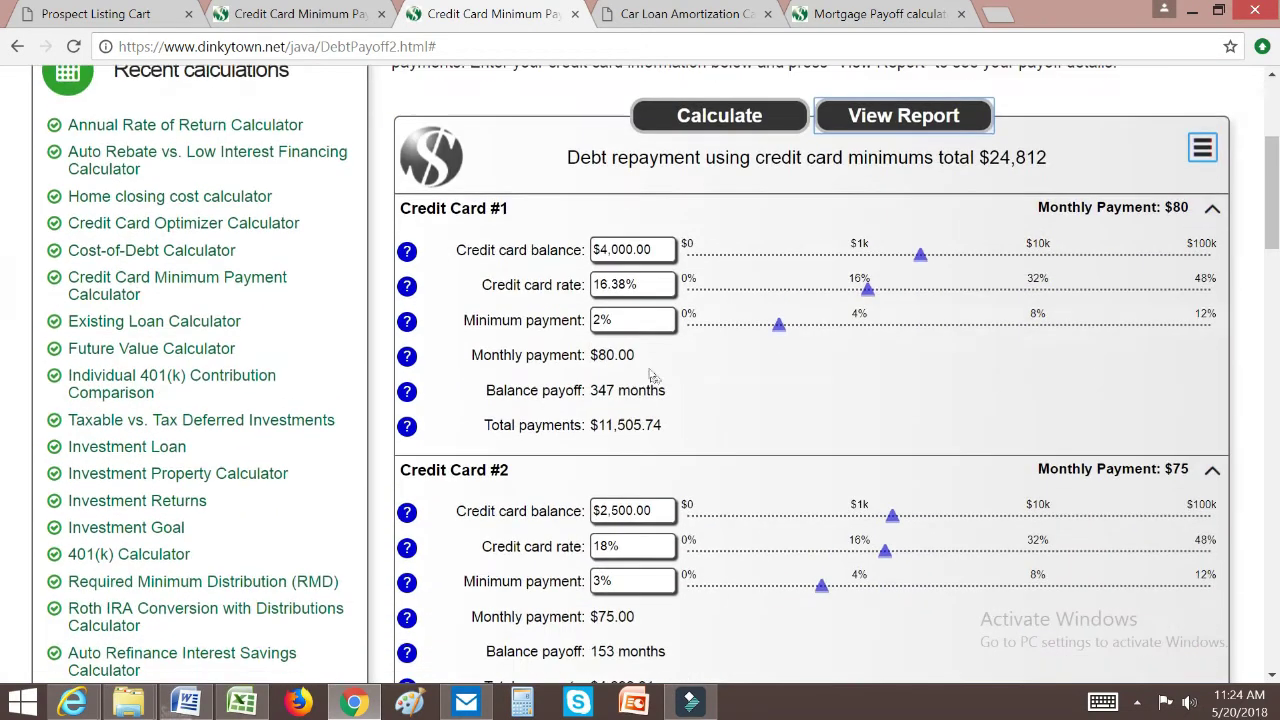
left_click(627, 319)
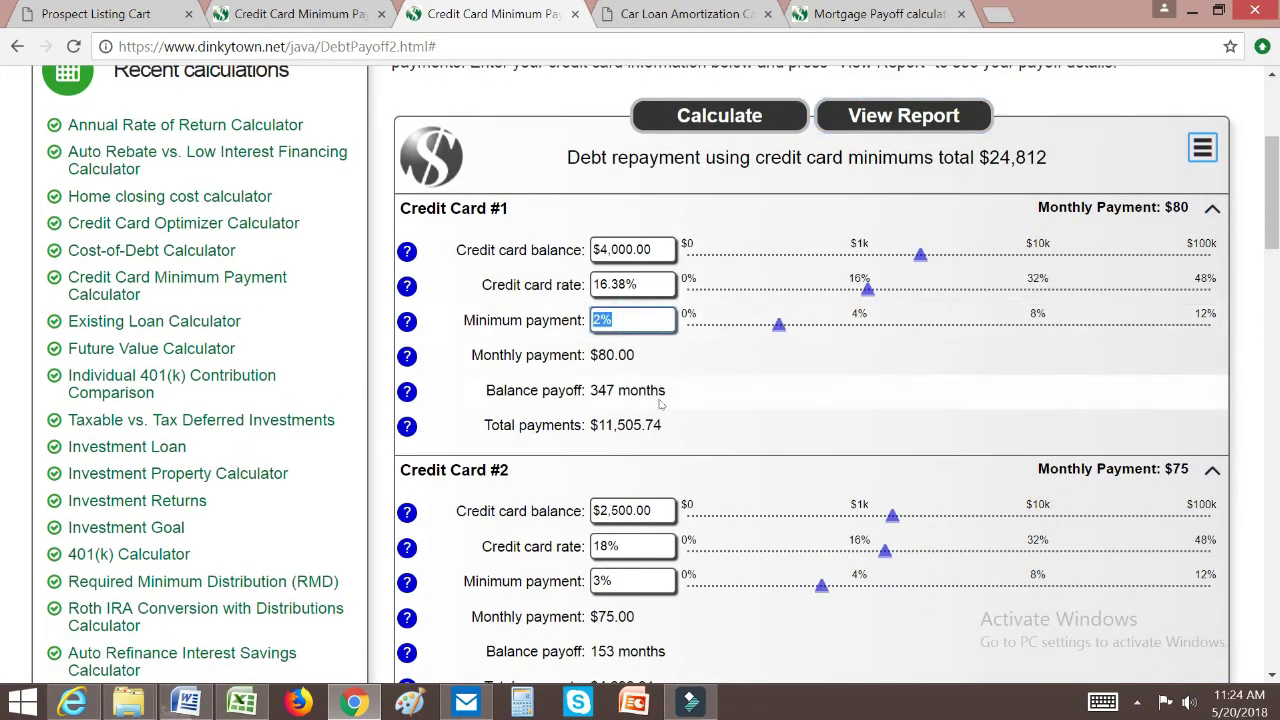
type("3")
key("Tab")
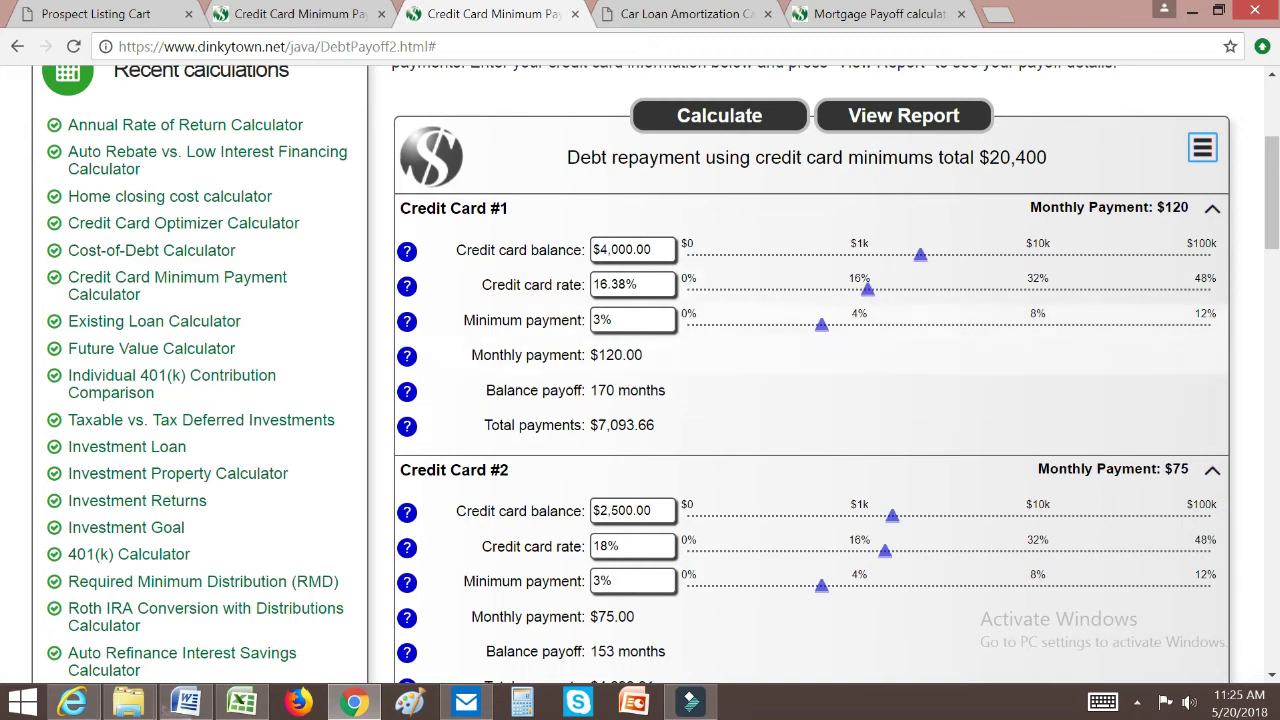
Set Credit Card #1's minimum payment to 4% and open the updated payoff report.
left_click(620, 320)
type("4")
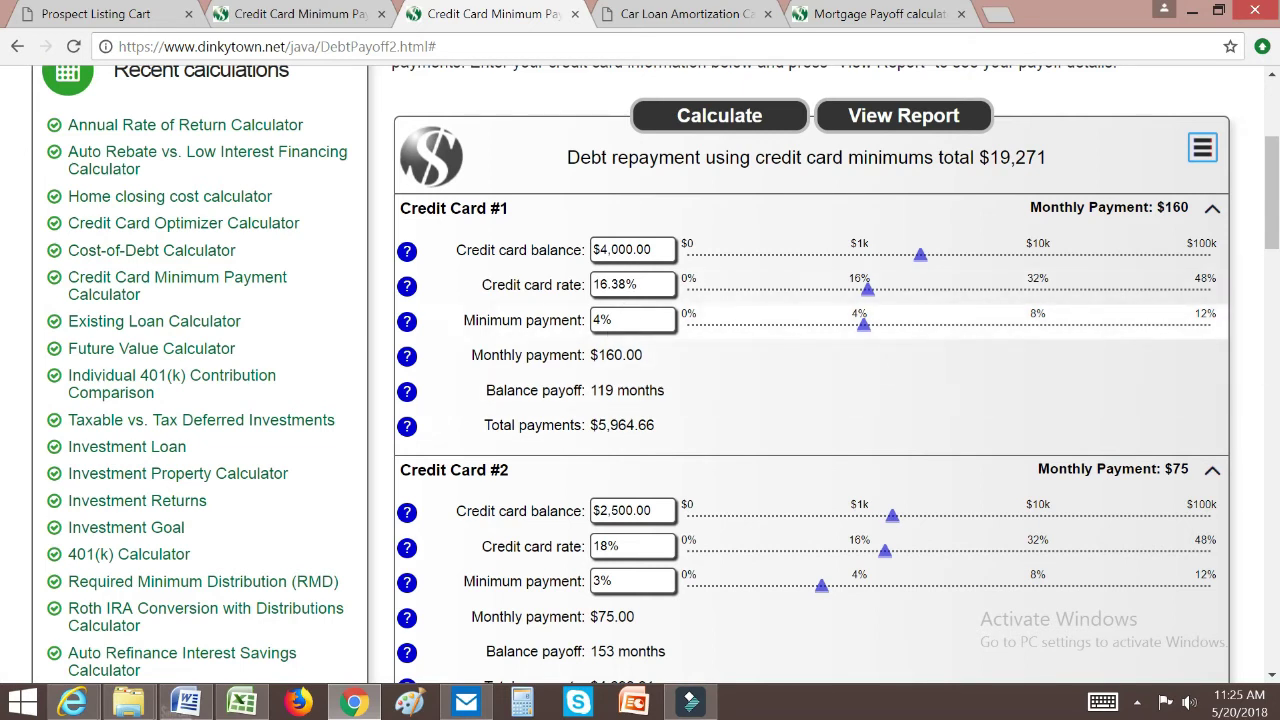
left_click(914, 117)
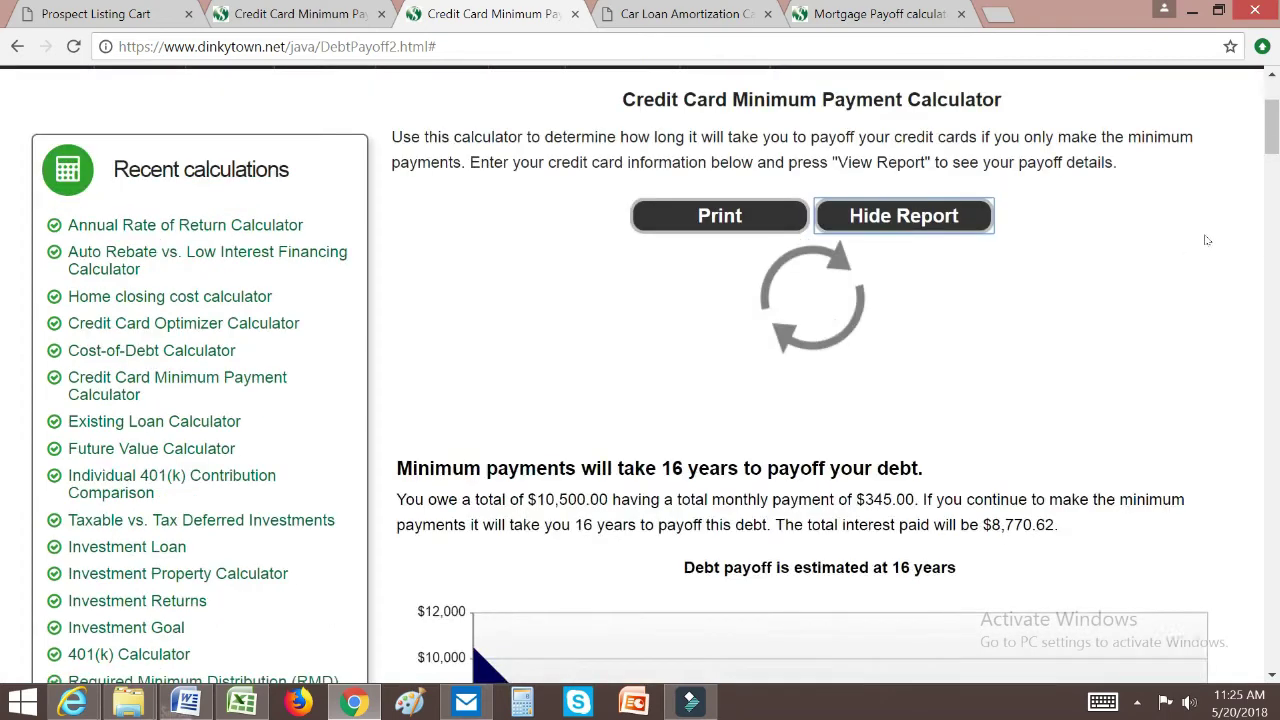
Examine the updated report's payoff chart, Debt Summary totals and the interest and principal split in the payment schedule.
scroll(1239, 264, "down", 4)
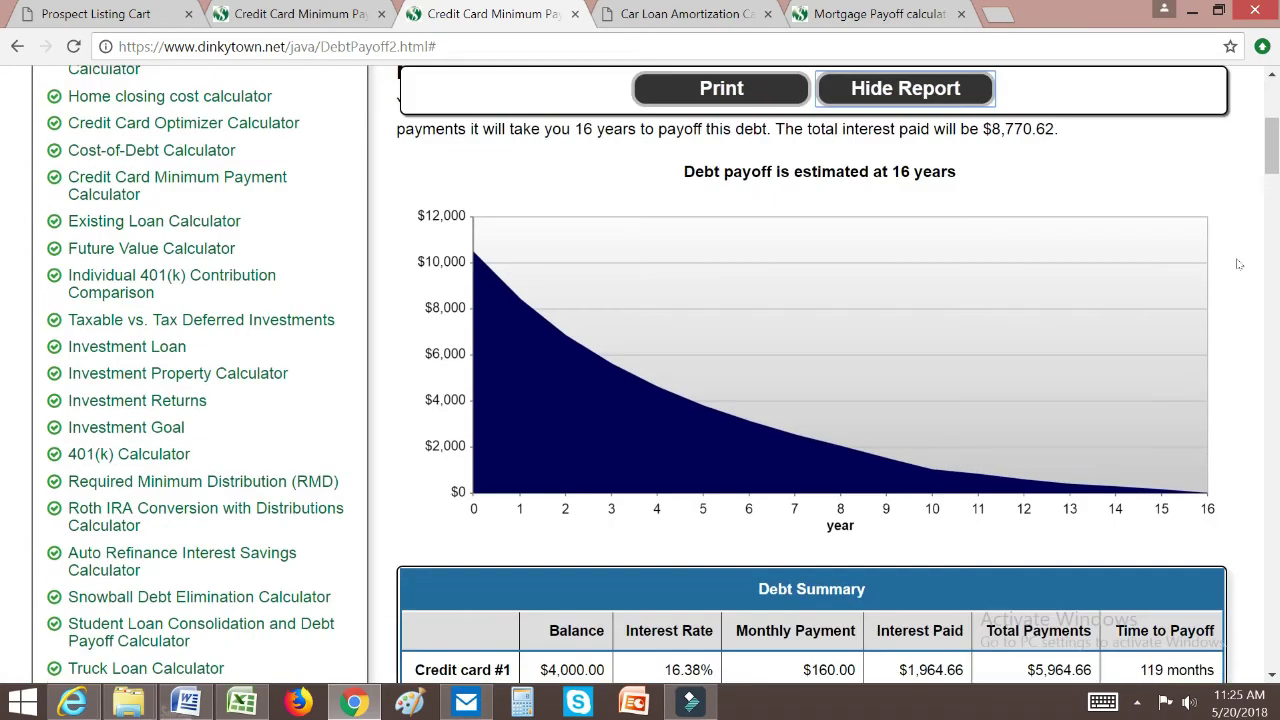
scroll(1237, 264, "down", 1)
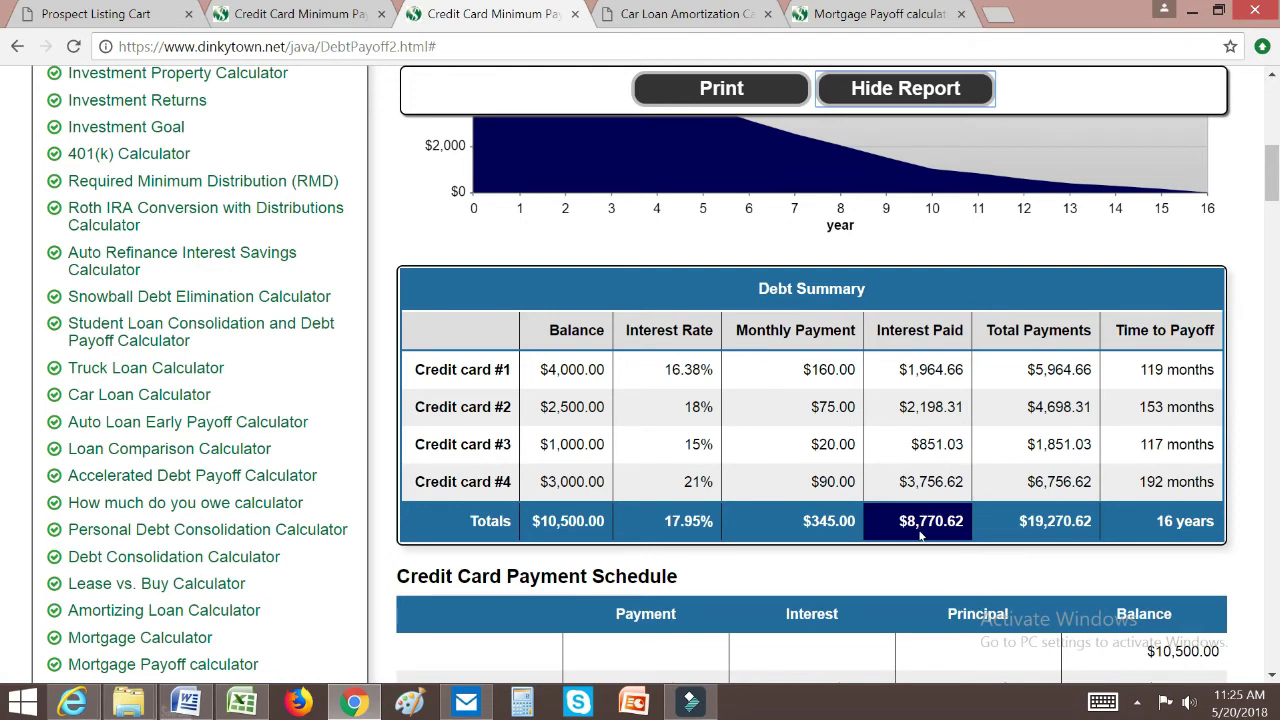
scroll(1100, 490, "down", 2)
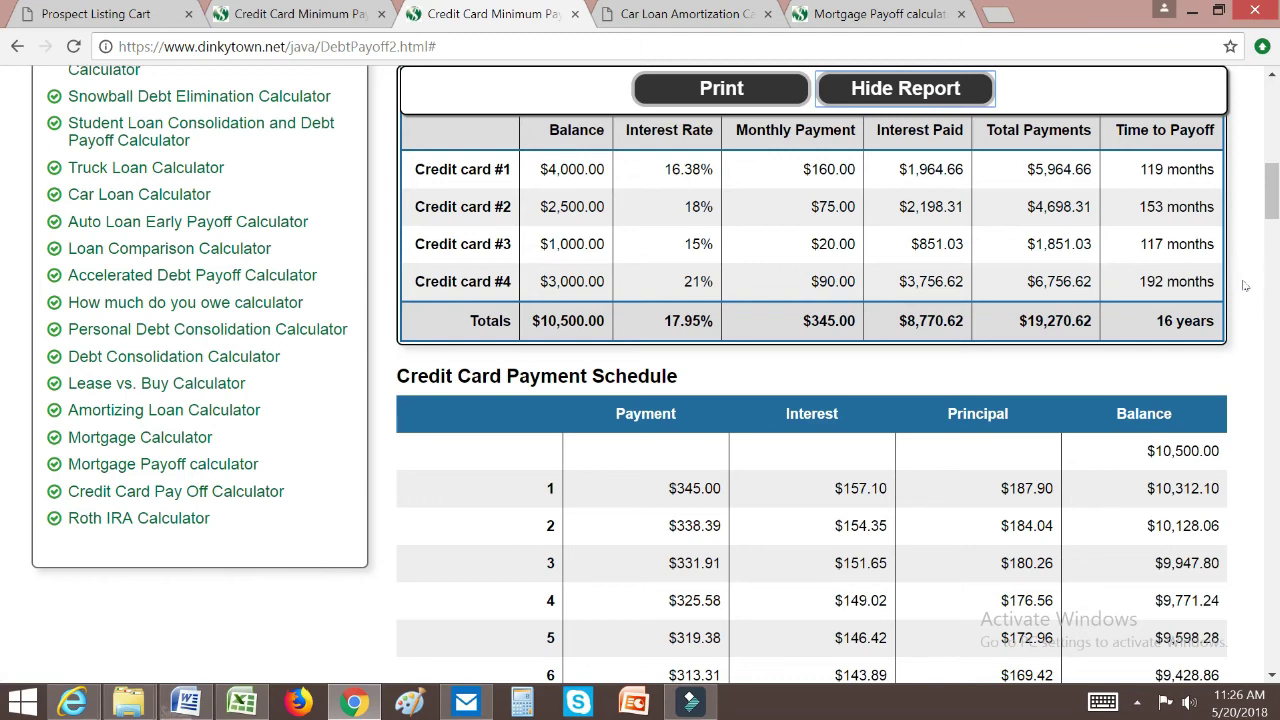
scroll(1244, 286, "down", 1)
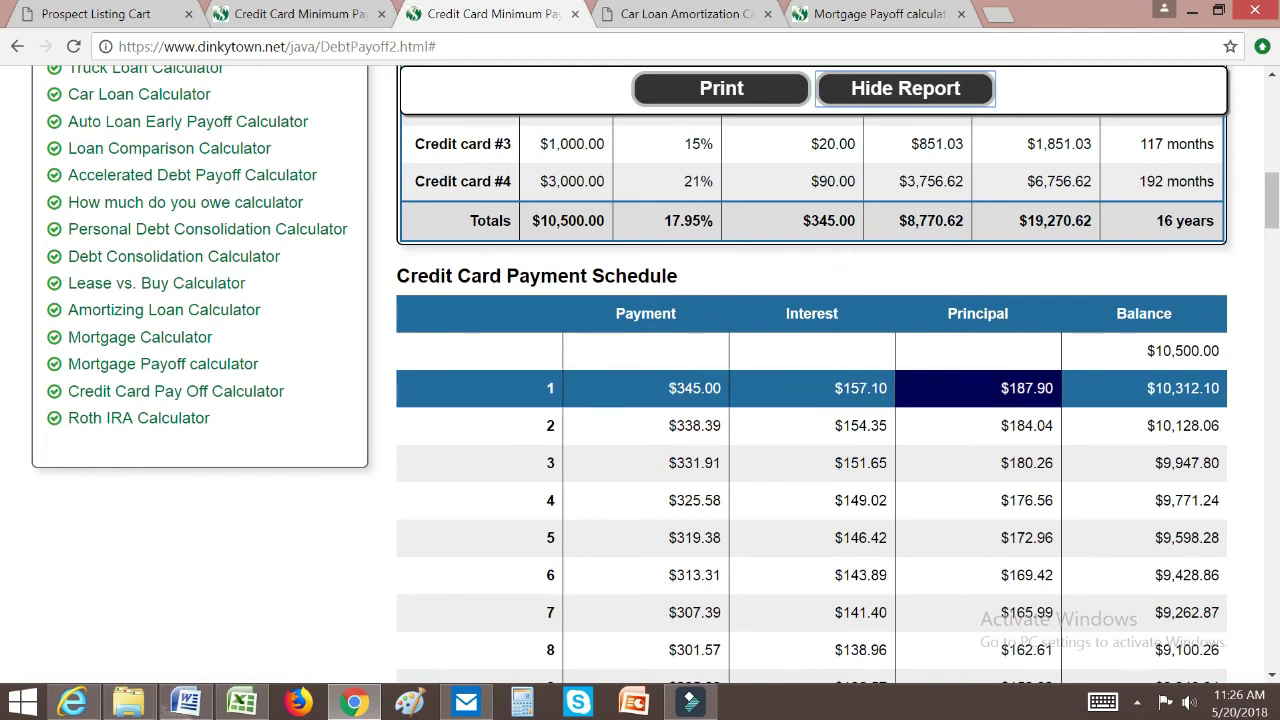
scroll(1237, 292, "up", 4)
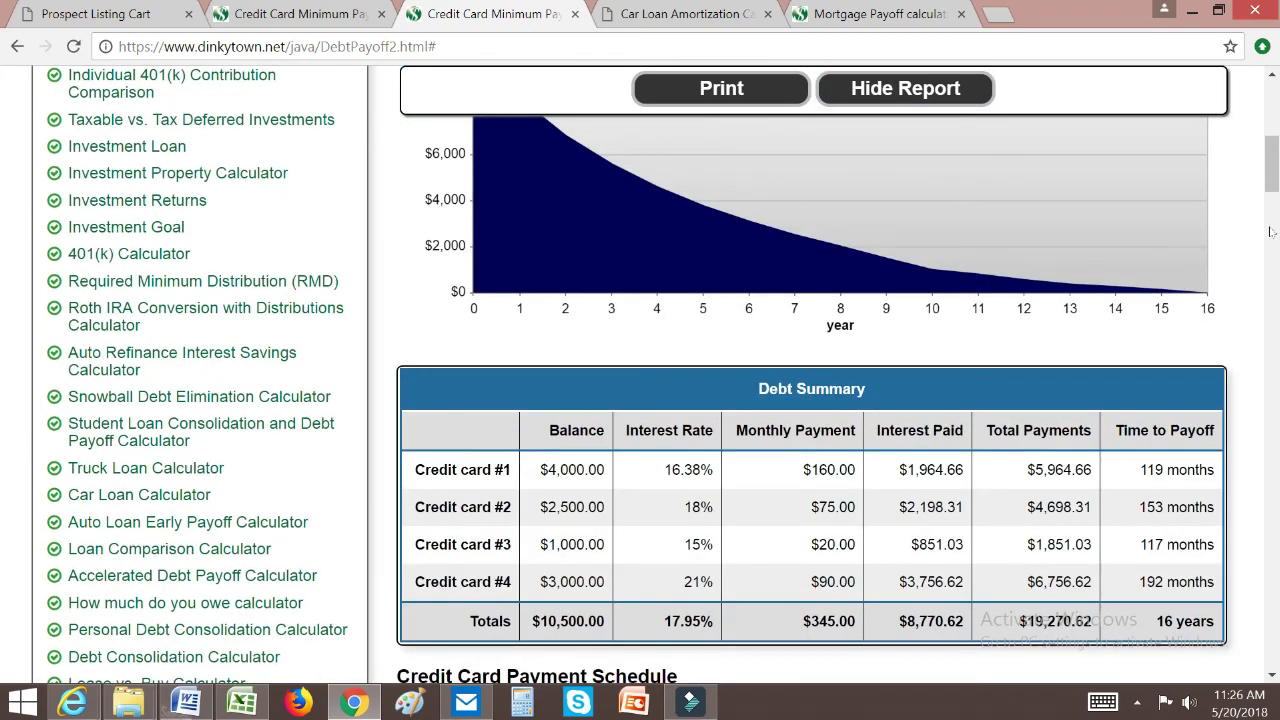
scroll(1165, 215, "up", 2)
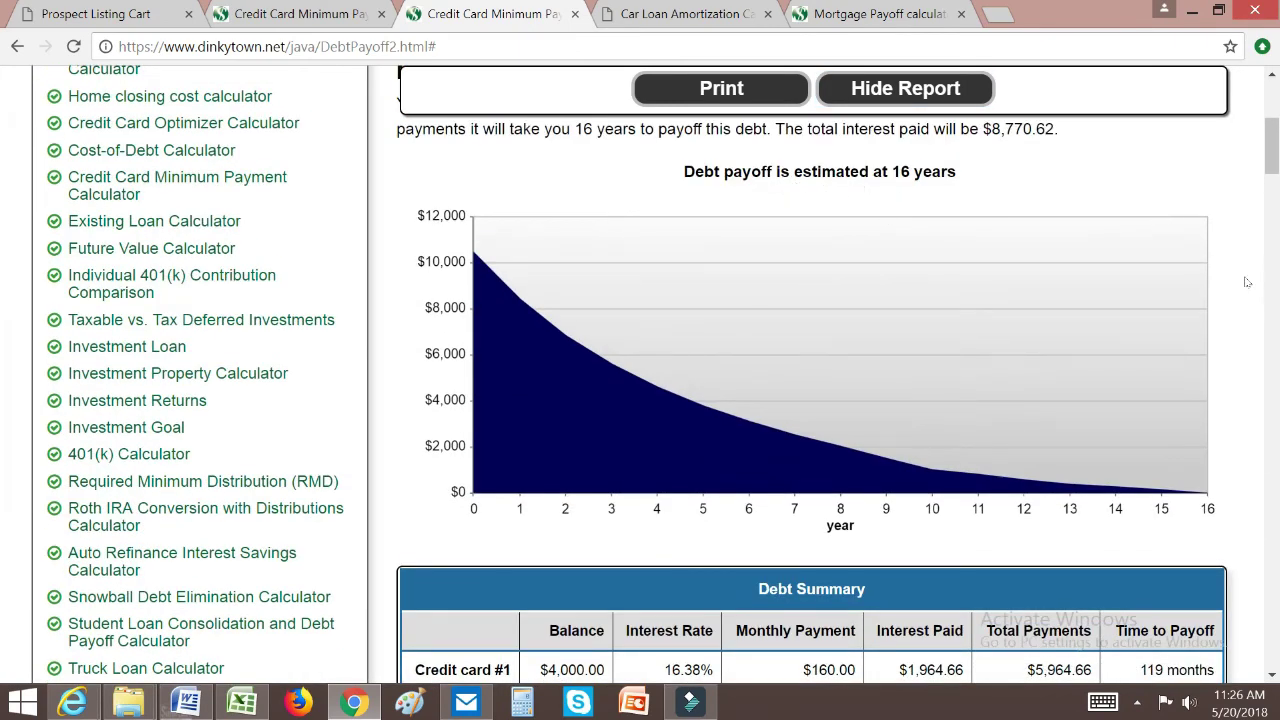
scroll(1247, 280, "down", 1)
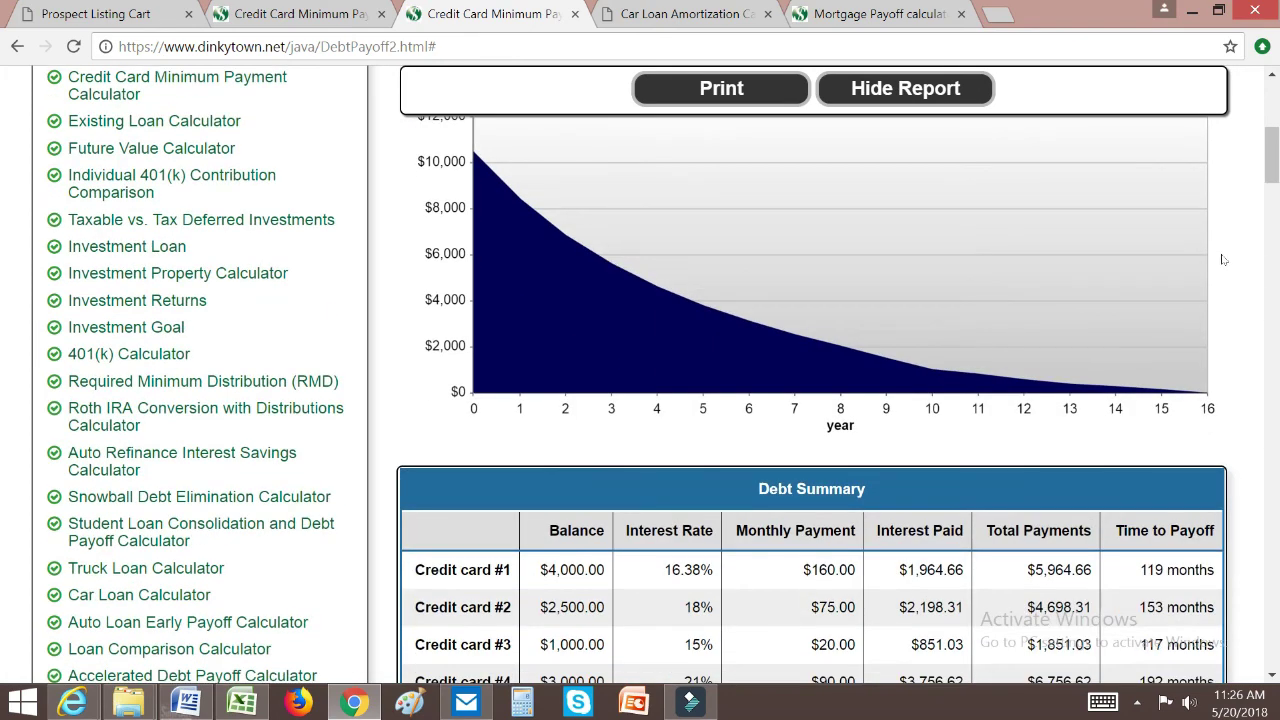
scroll(1221, 259, "down", 2)
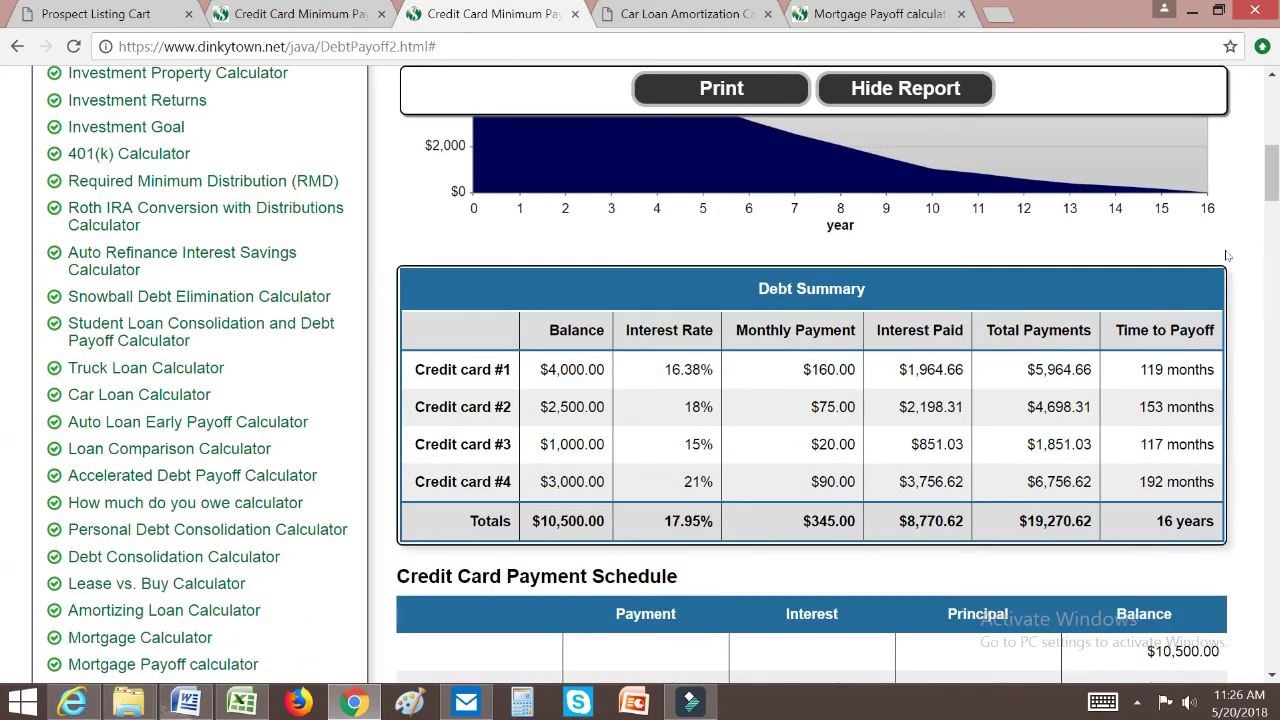
scroll(1227, 256, "up", 3)
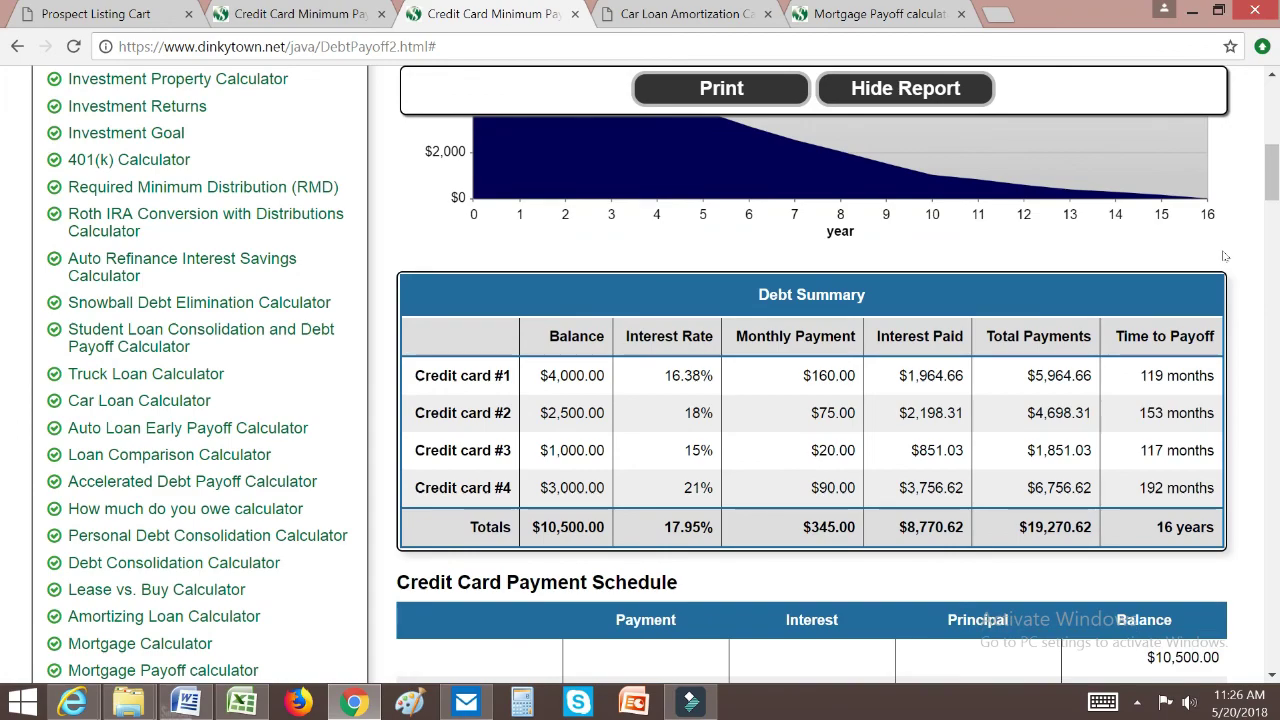